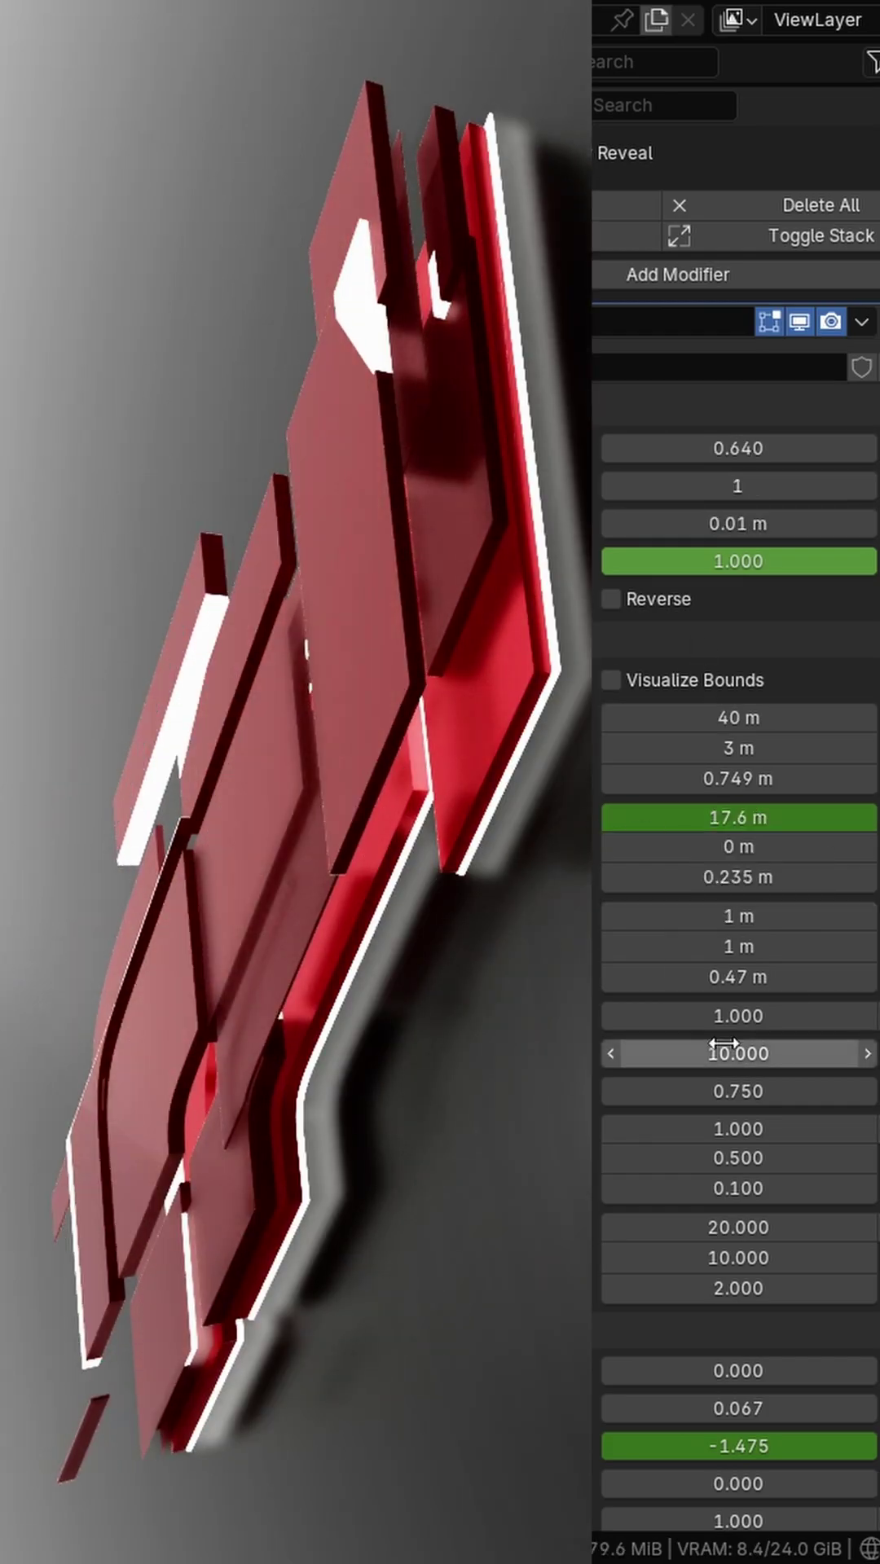
drag(724, 1052, 782, 1053)
drag(738, 816, 794, 817)
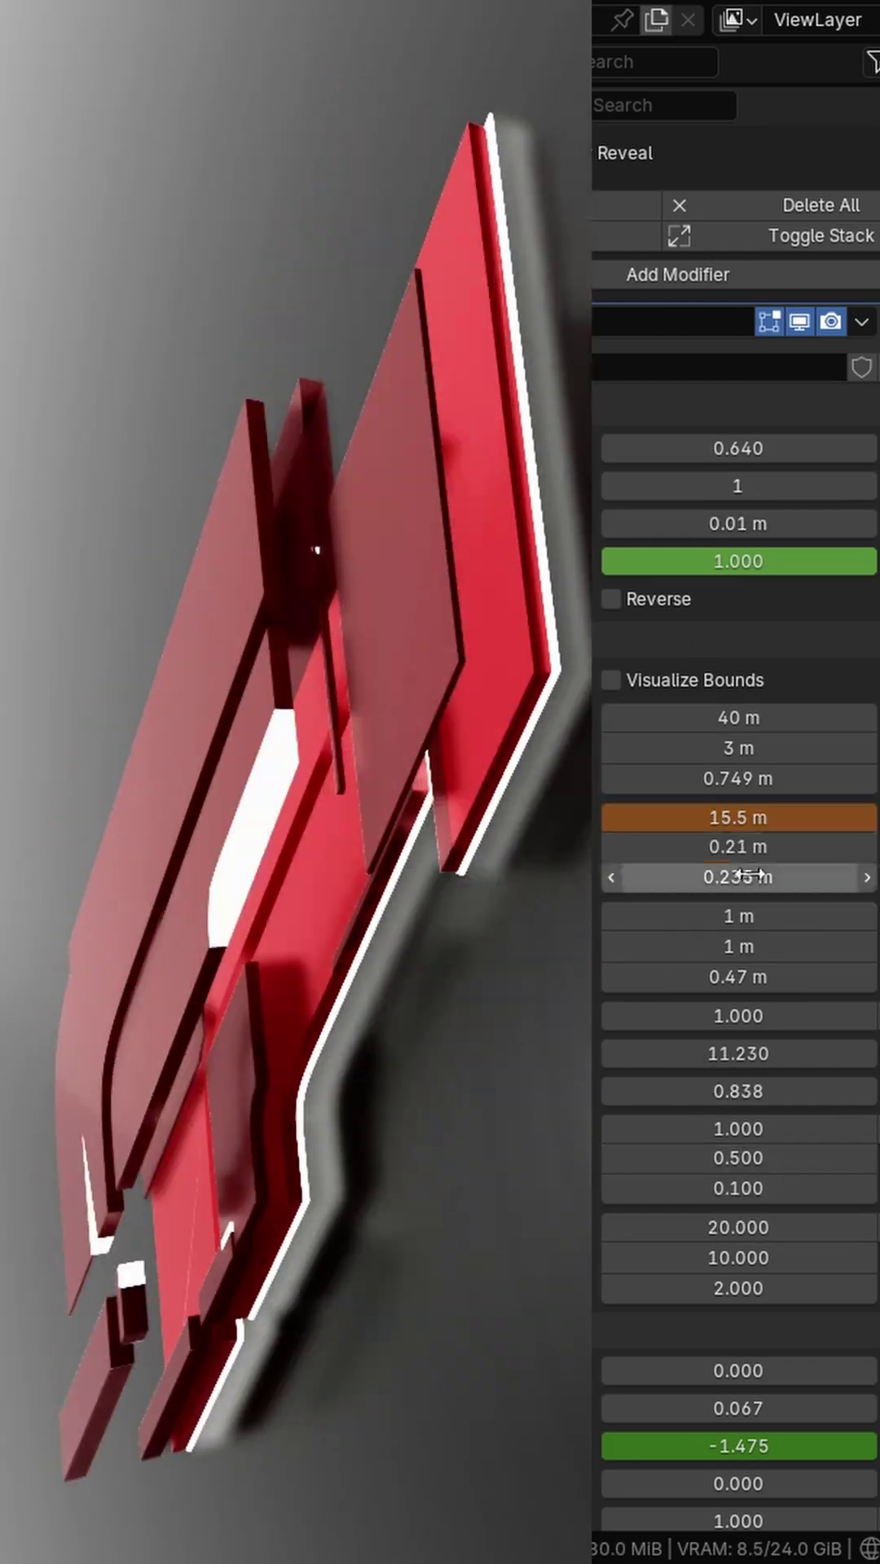
scroll(739, 1222, down, 5)
drag(739, 1047, 782, 1048)
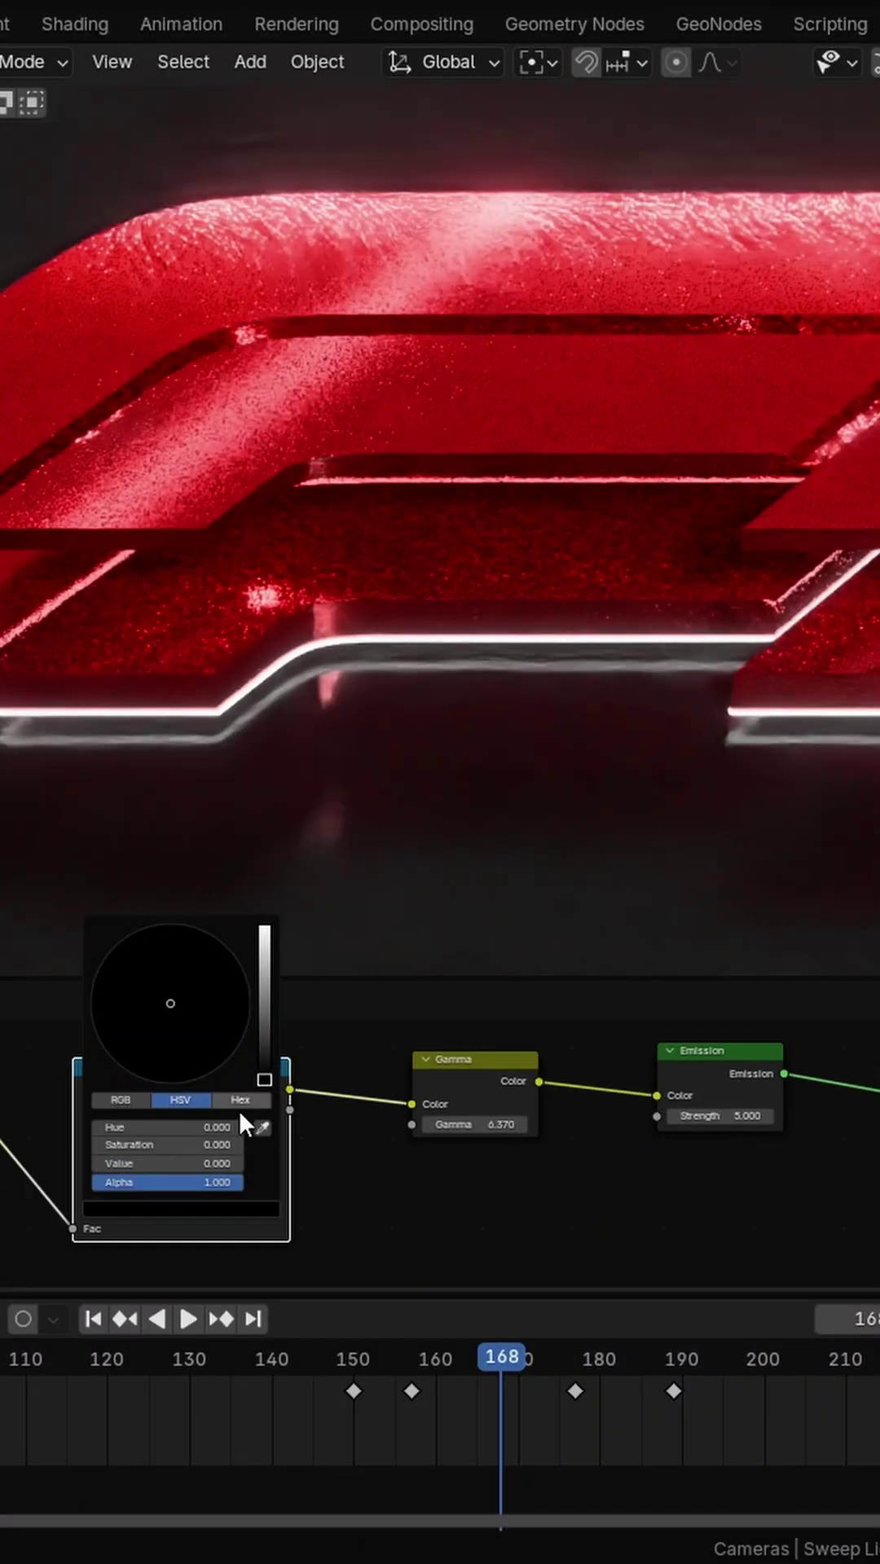
Save the project, set the viewport Compositor to Always, and orbit the rendered logo
key(ctrl+s)
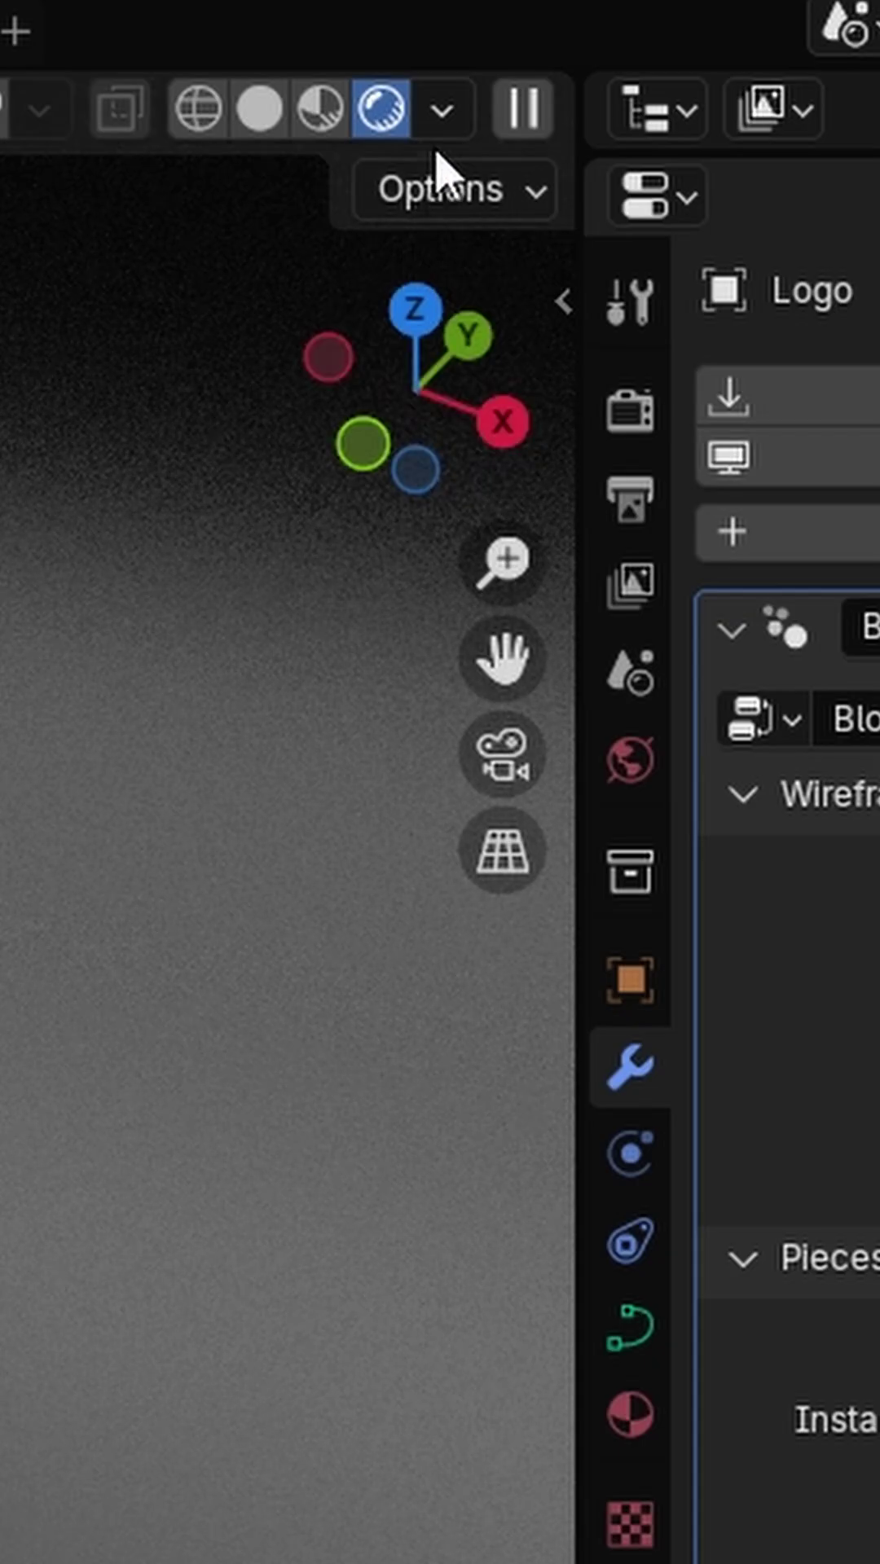
click(442, 112)
click(750, 1064)
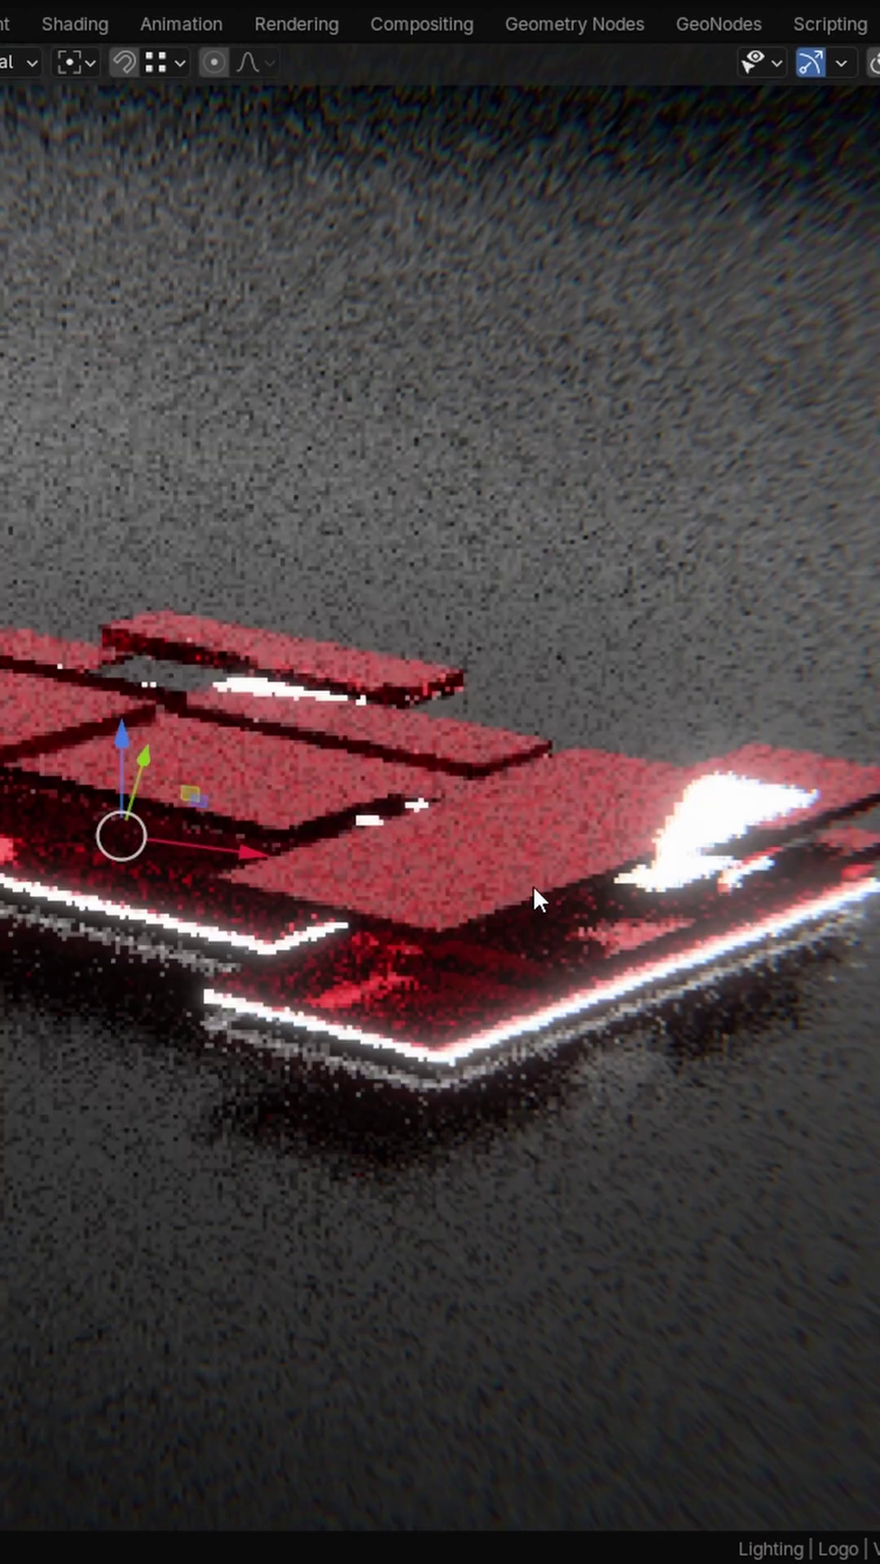
middle_drag(533, 886, 535, 828)
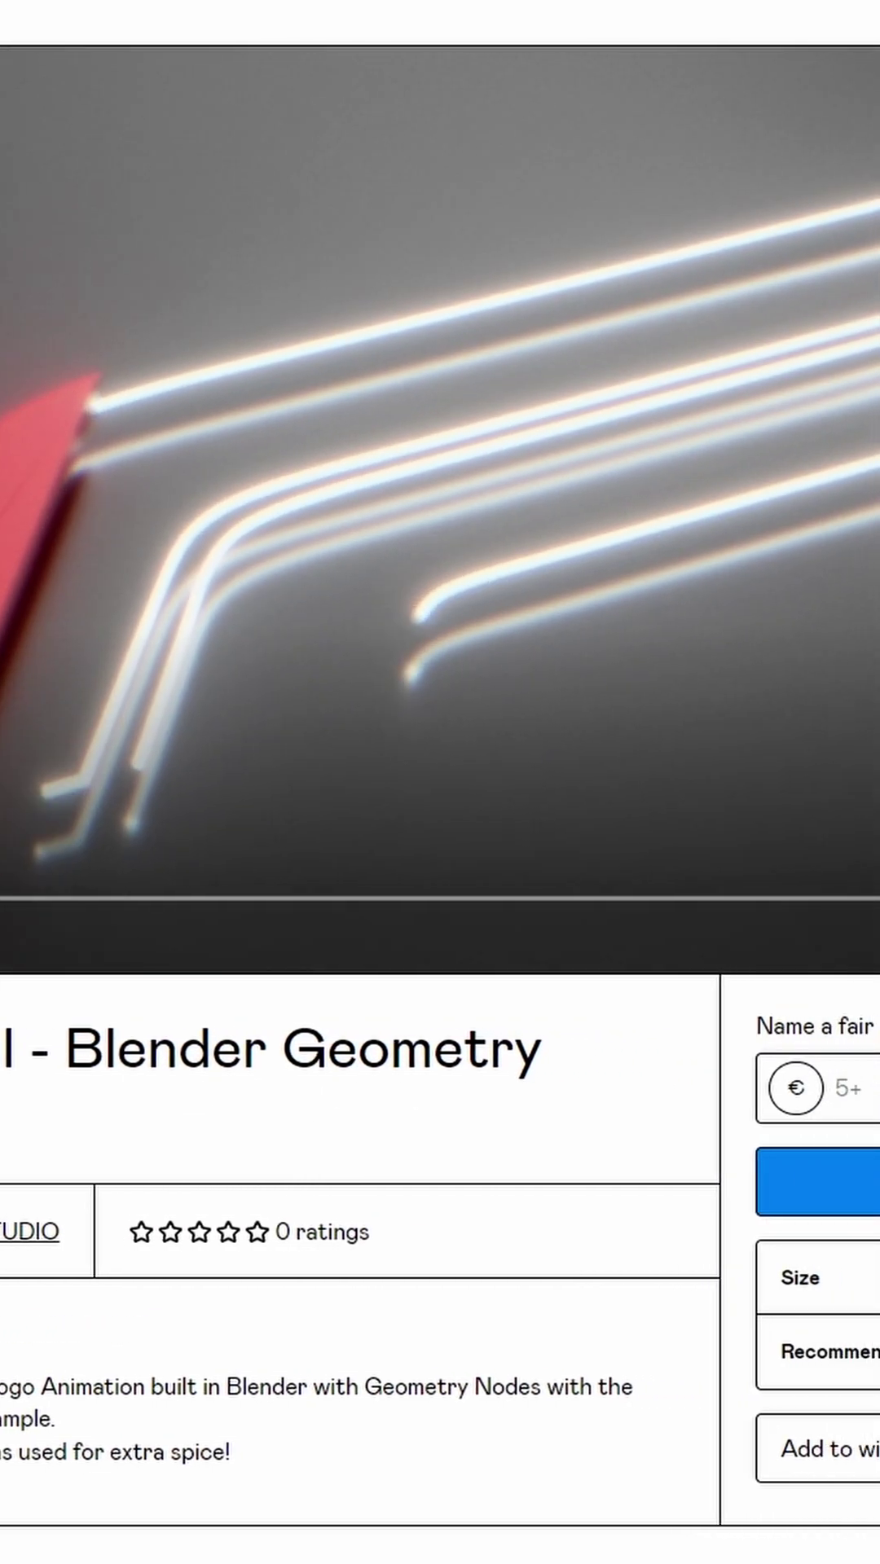
Select the Gumroad fair-price field and clear it to enter 69 euros
click(856, 1087)
text(5)
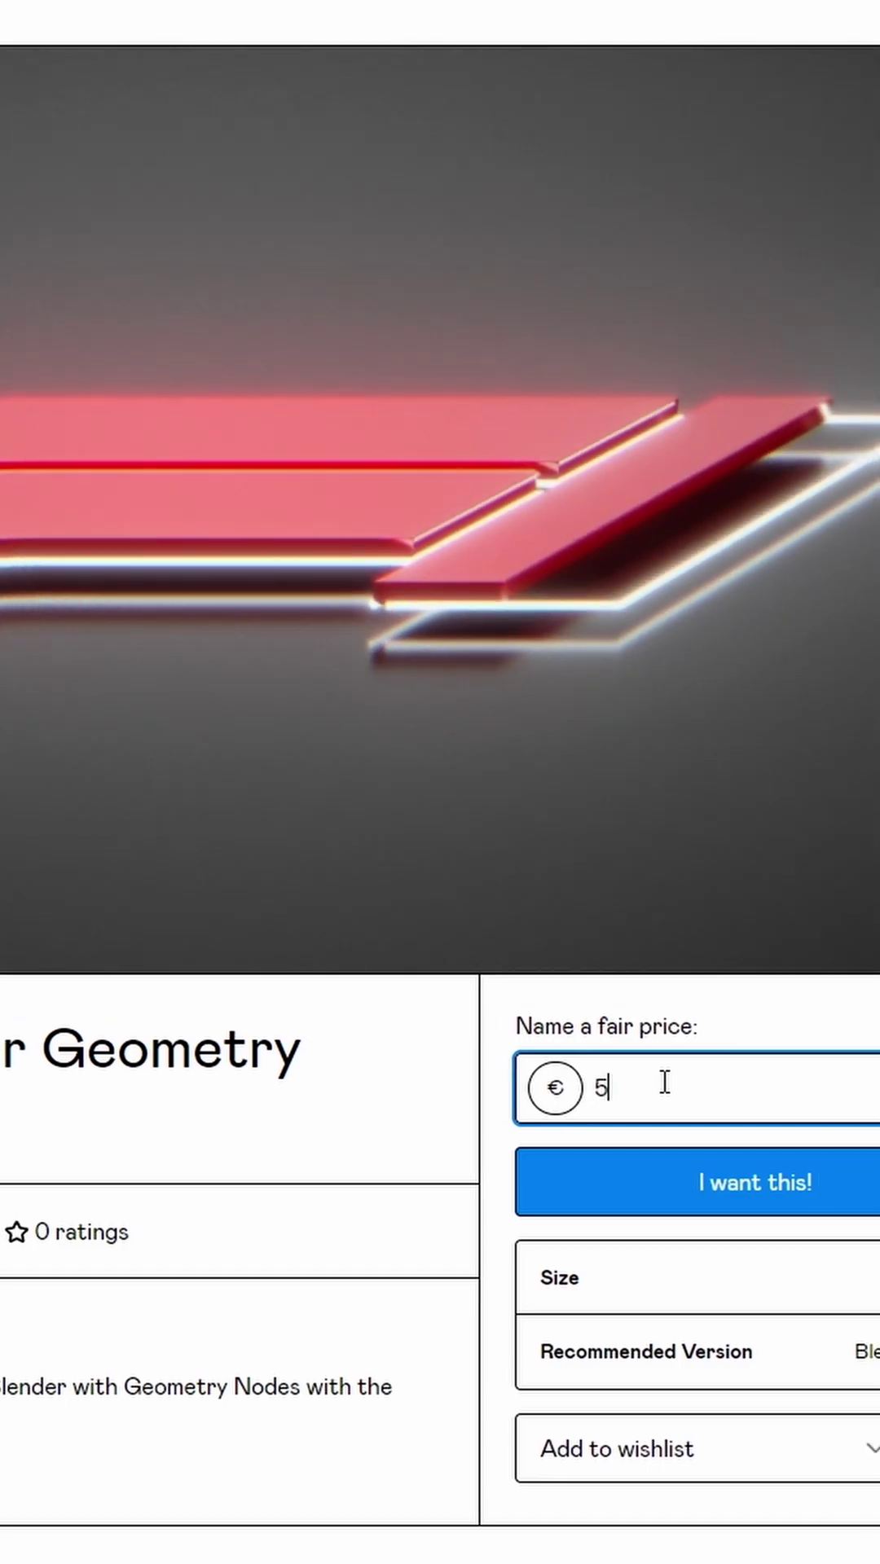
key(BackSpace)
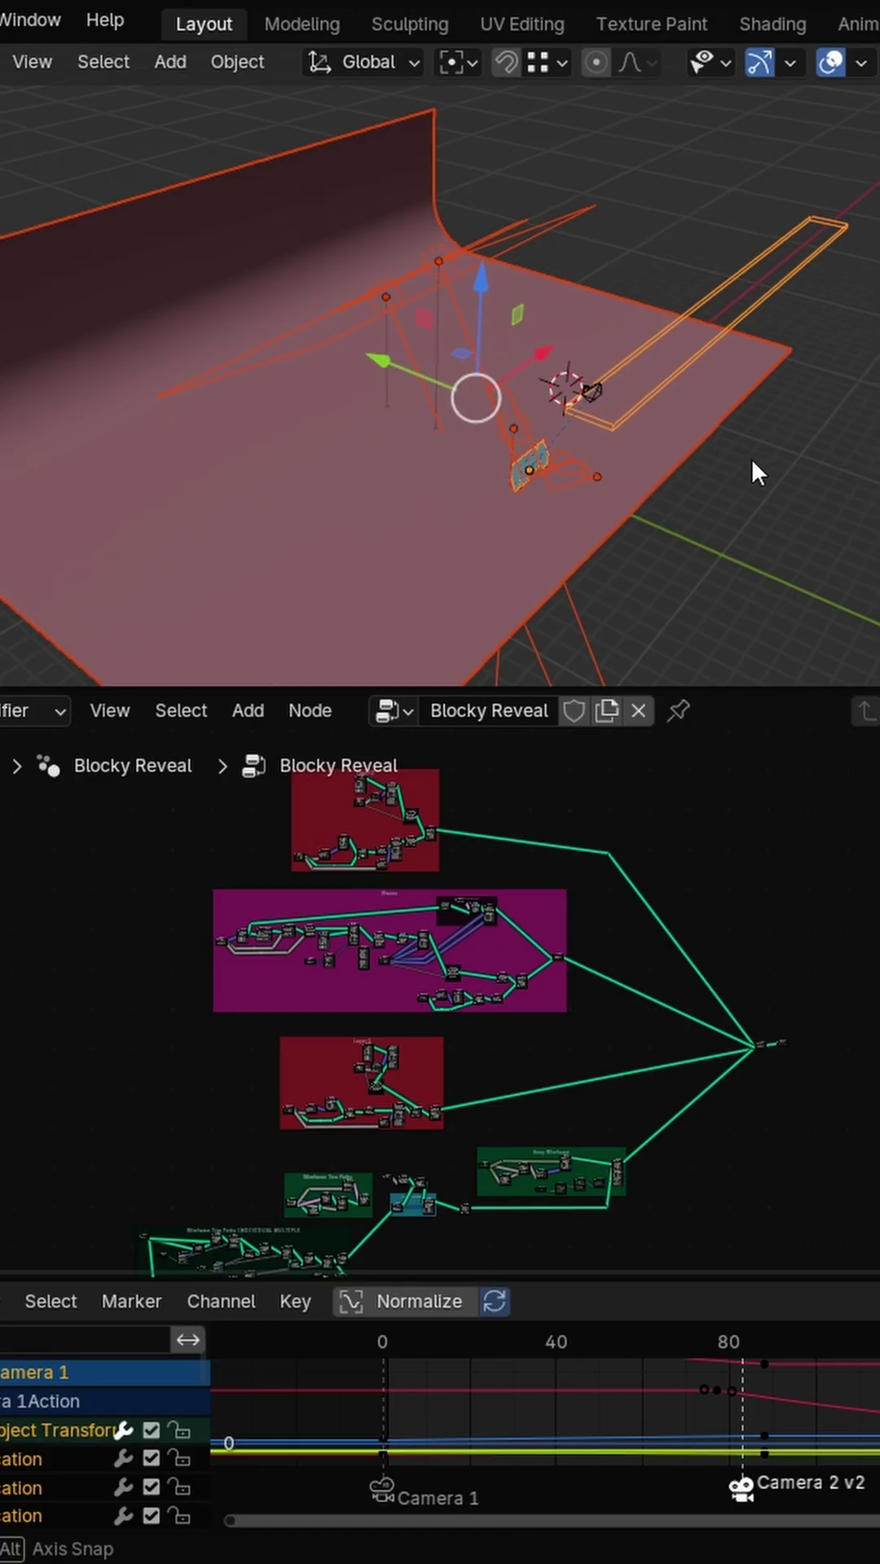
mouse_move(750, 458)
middle_down()
mouse_move(575, 453)
mouse_move(710, 482)
middle_up()
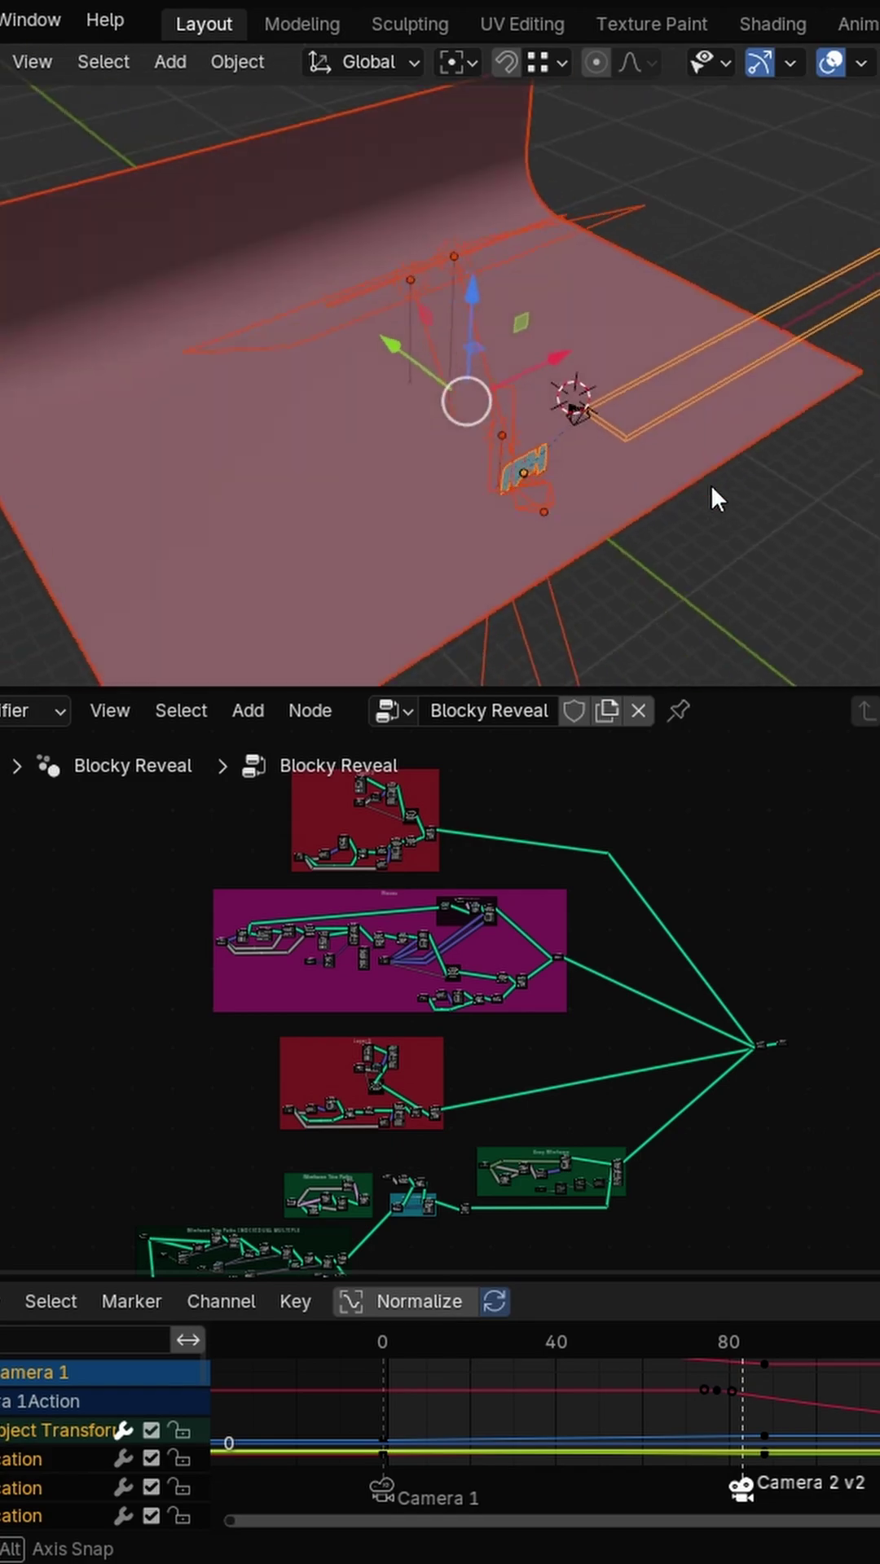